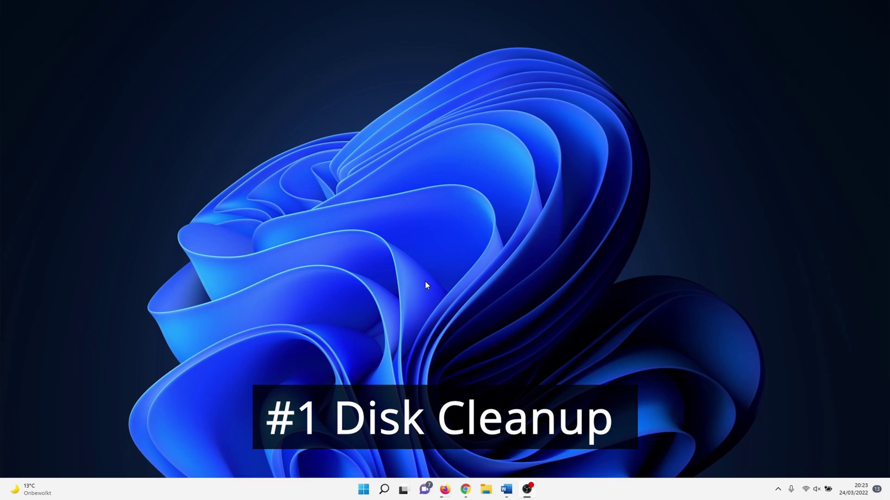
Step: Launch Disk Clean-up from search and select drive Acer (C:)
left_click(384, 489)
type("d")
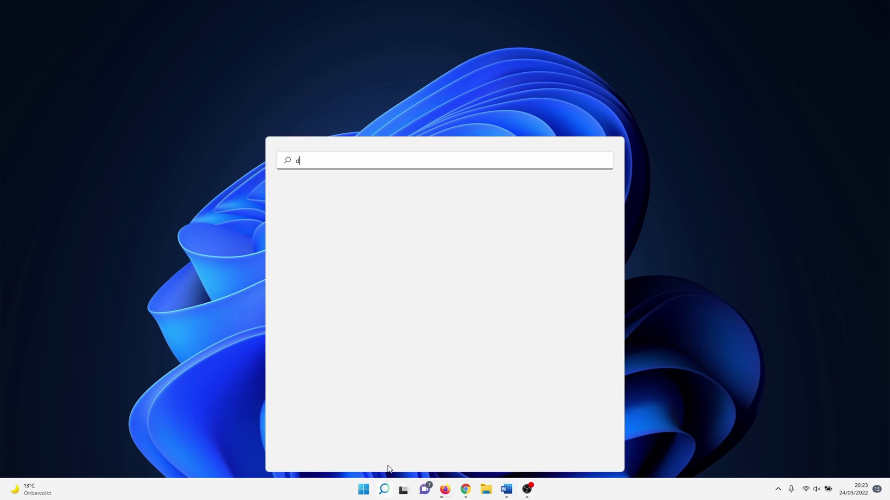
type("isk cleanup")
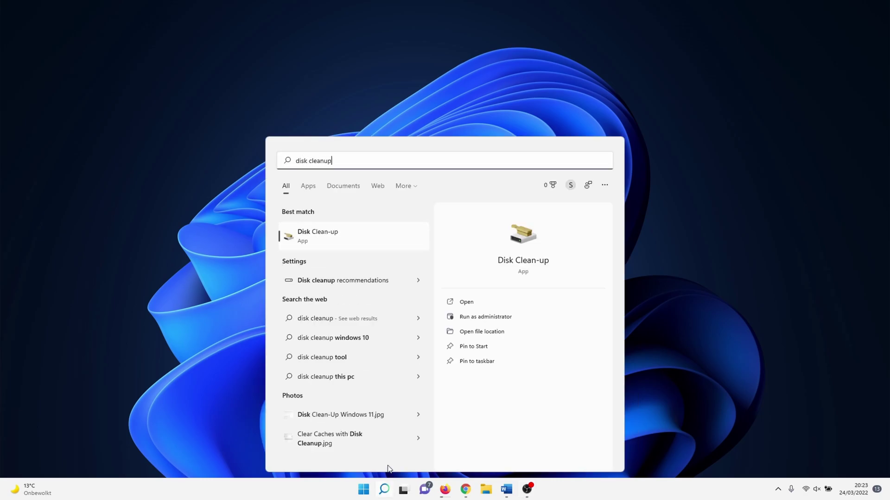
left_click(357, 245)
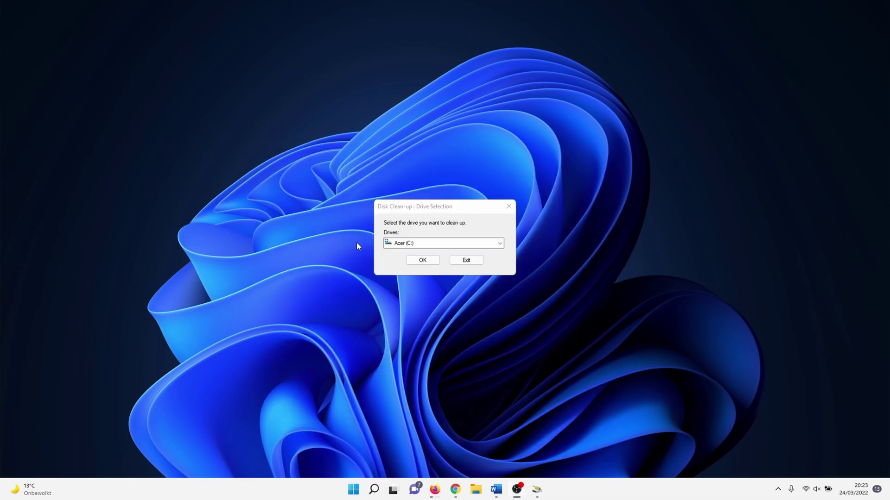
left_click(409, 261)
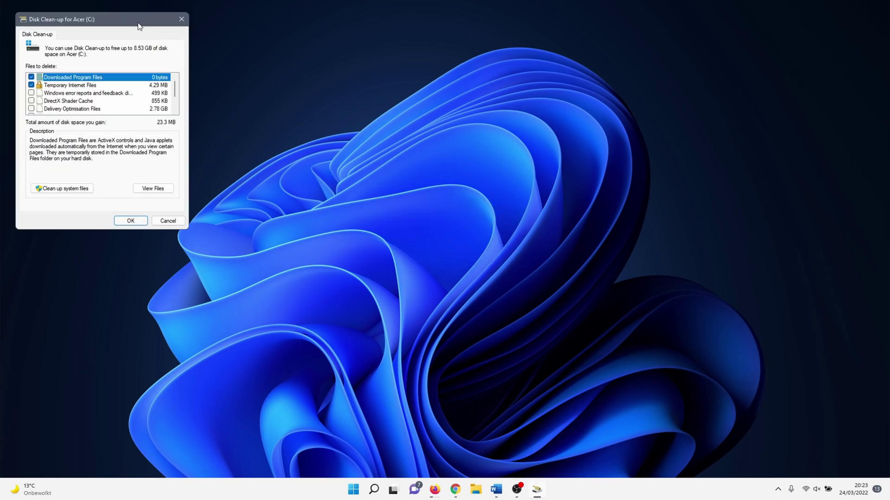
left_click_drag(139, 26, 446, 137)
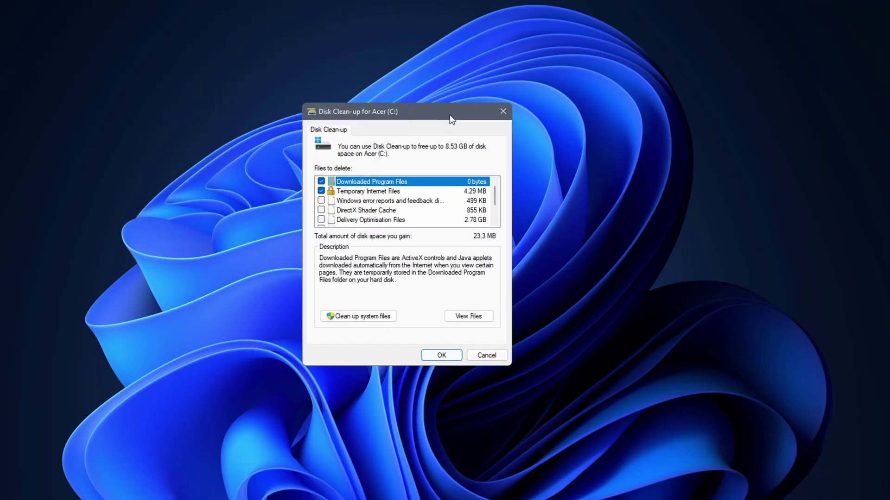
Step: Tick error reports, DirectX Shader Cache, Delivery Optimisation, Recycle Bin and Temporary files, then delete them
left_click(321, 201)
left_click(320, 210)
left_click(321, 219)
scroll(319, 214, "down", 1)
left_click(321, 200)
left_click(320, 209)
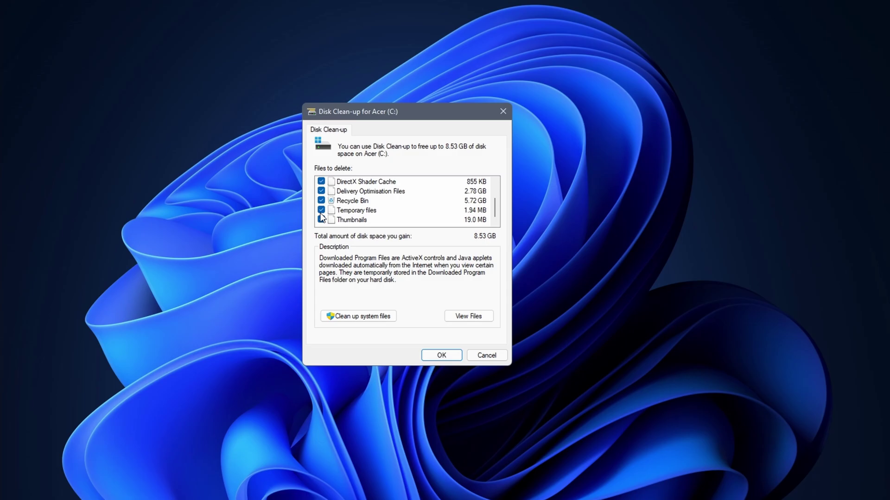
left_click(427, 357)
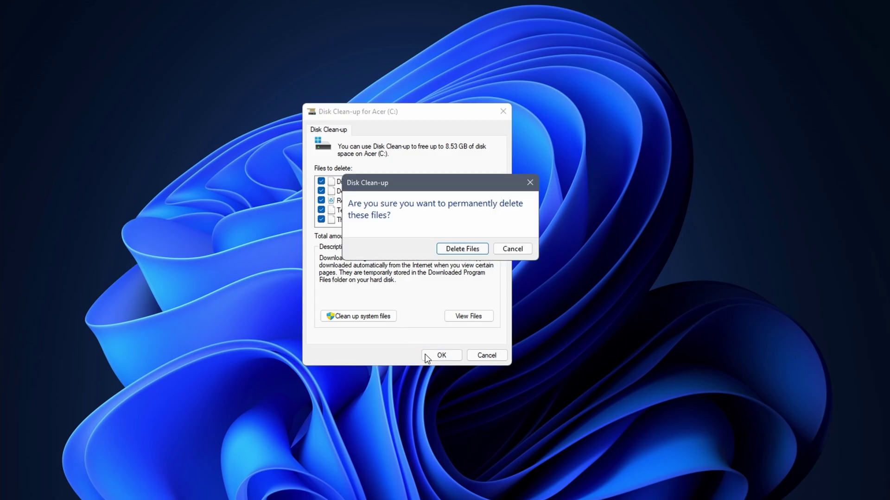
left_click(468, 251)
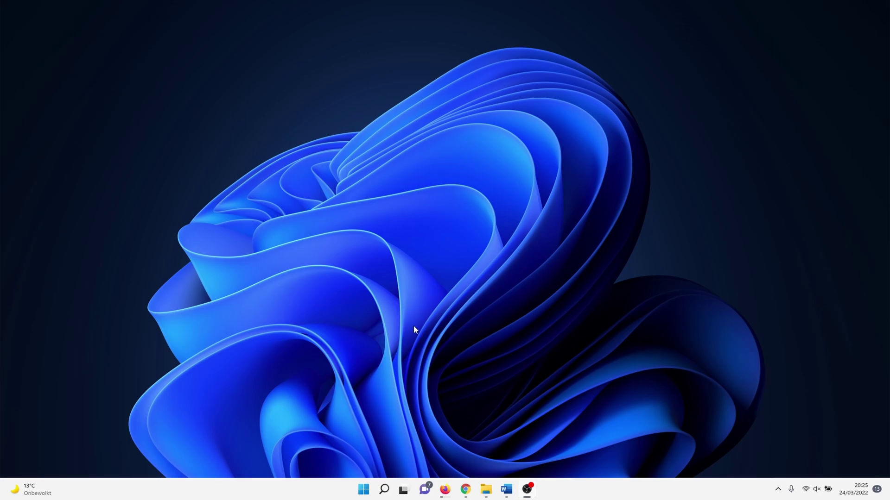
Step: Launch the Run dialog from search and enter temp in the Open field
left_click(384, 489)
type("run")
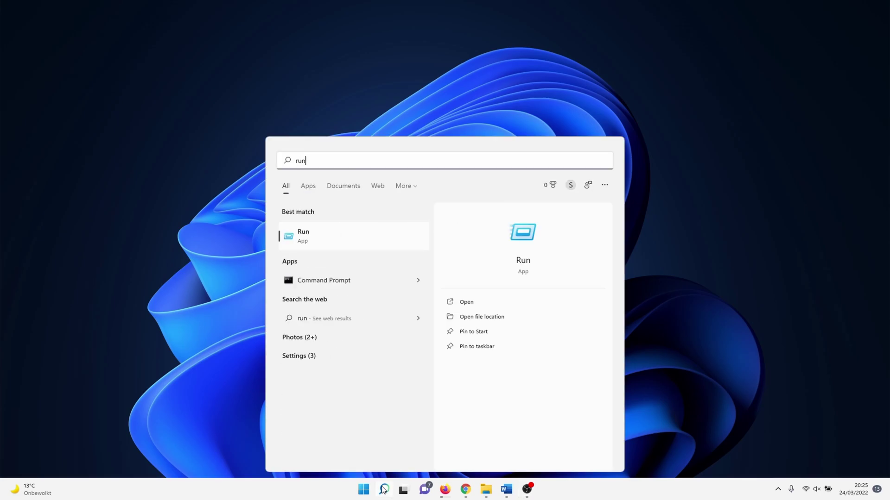
left_click(373, 239)
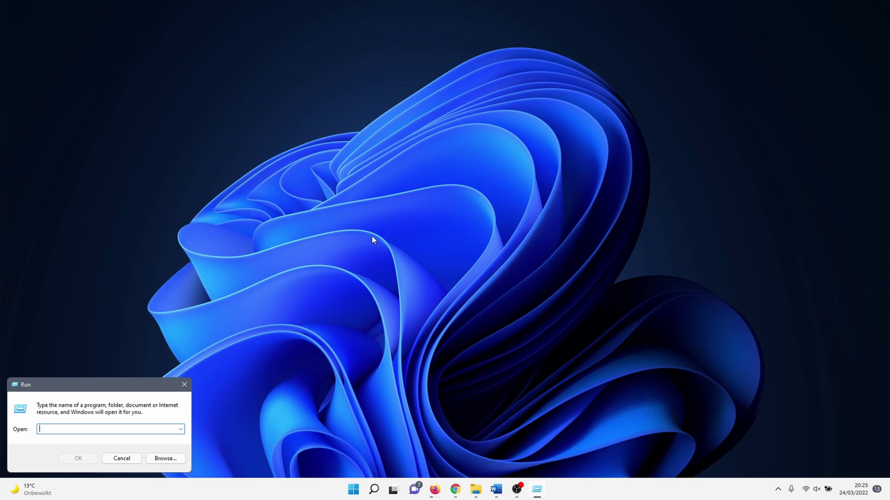
type("temp")
Step: Open C:\Windows\Temp and delete all 141 items, skipping every file in use
left_click(88, 458)
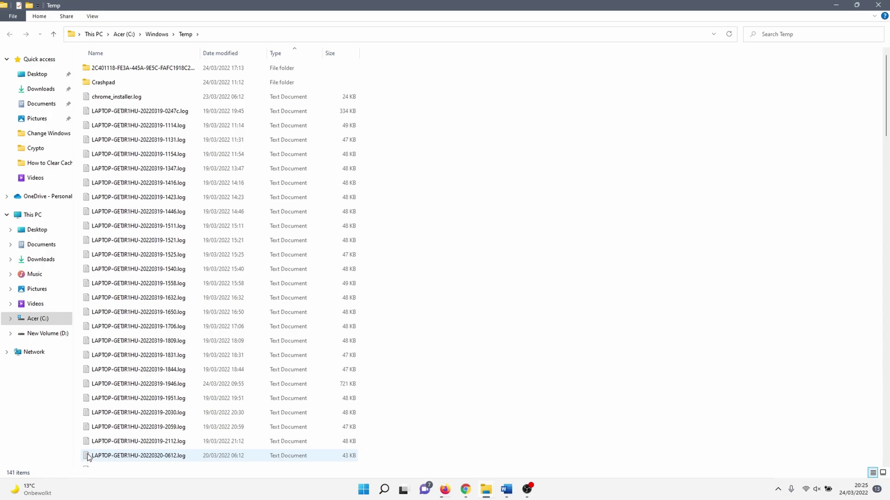
left_click(147, 223)
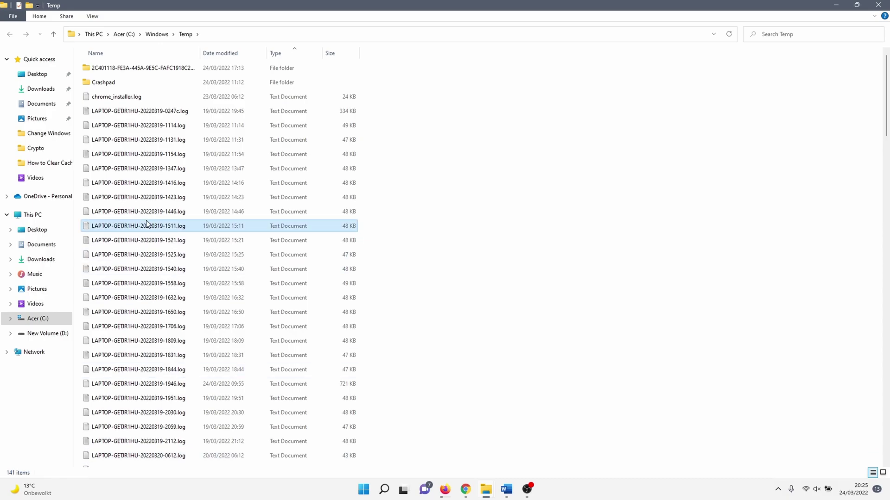
key("ctrl+a")
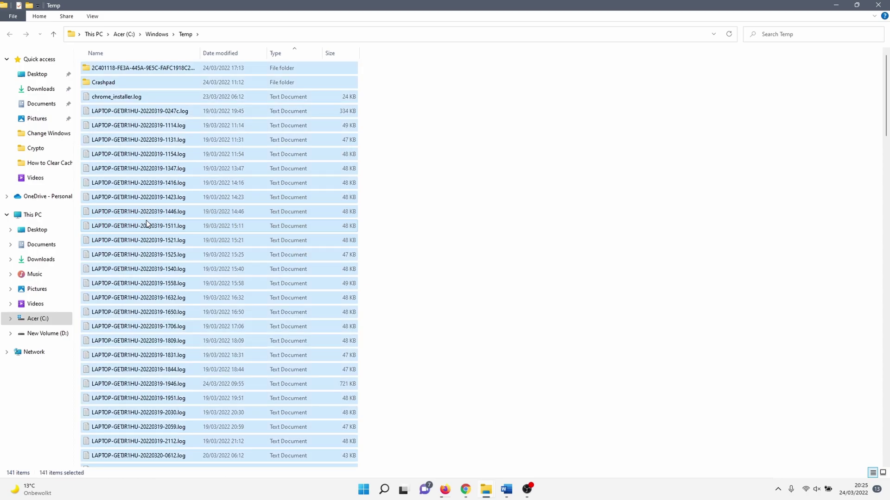
key("Delete")
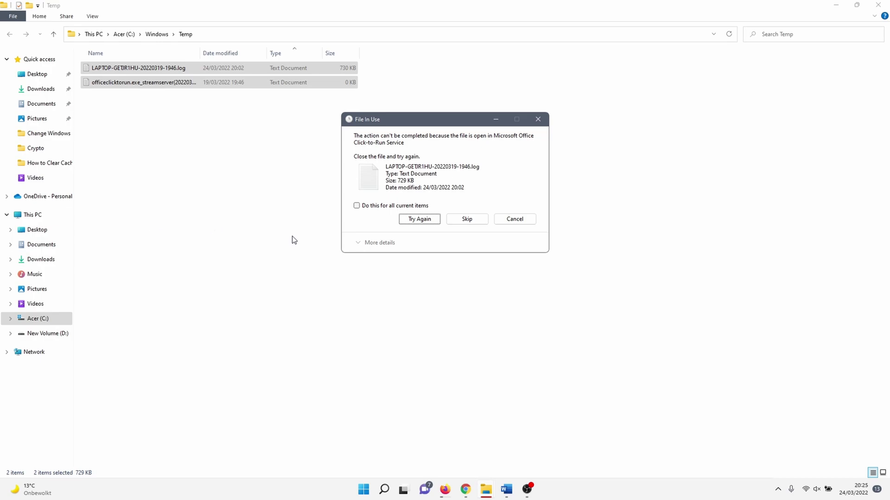
left_click(356, 206)
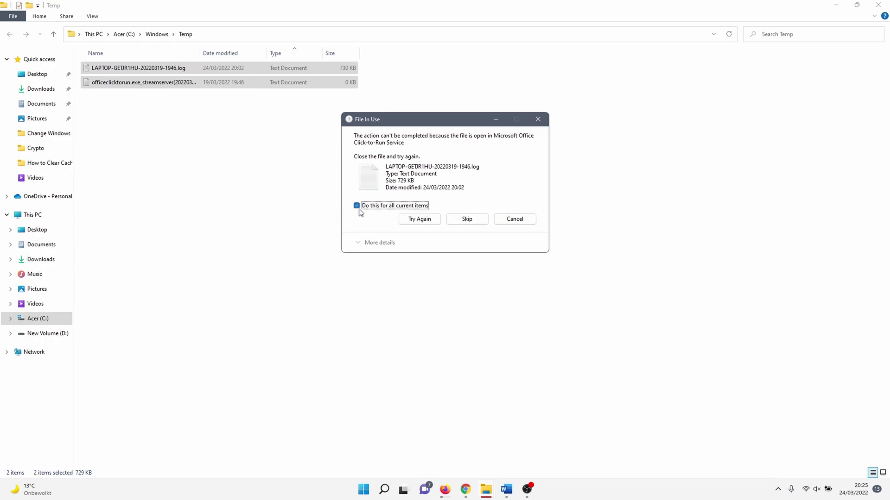
left_click(453, 220)
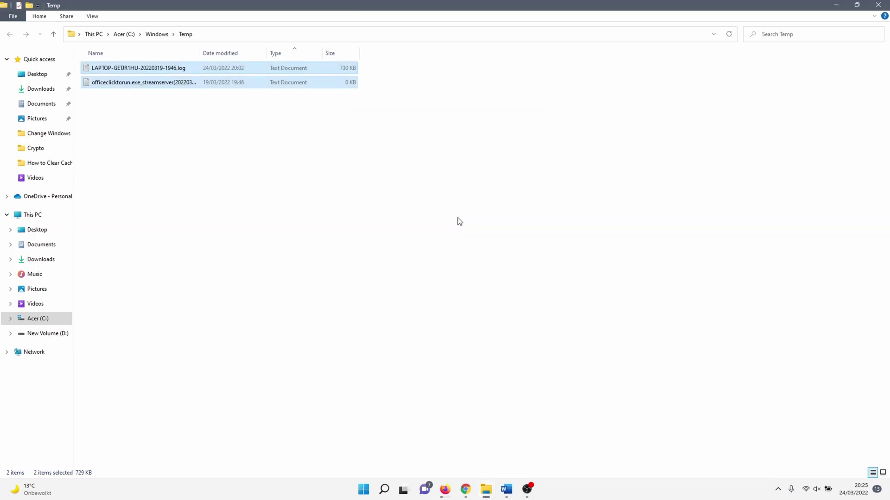
Step: Open %temp% via Run and recycle all 317 items, skipping every in-use file
key("super+r")
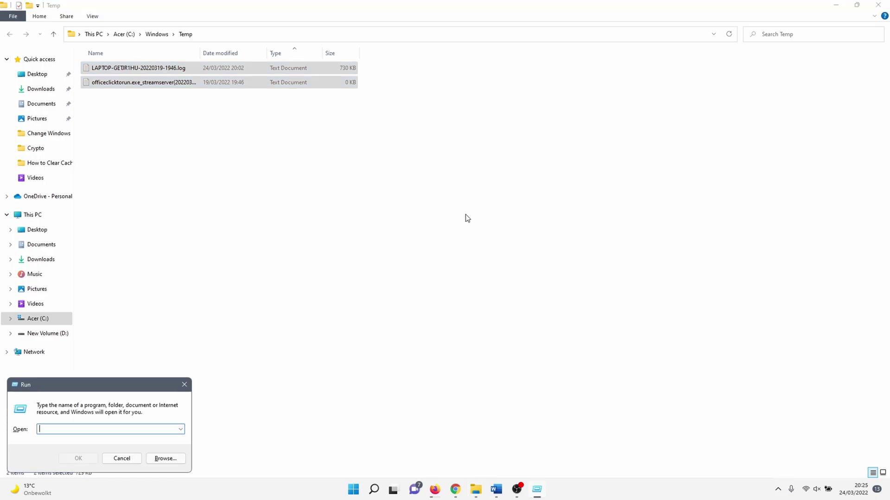
type("%temp%")
left_click(86, 458)
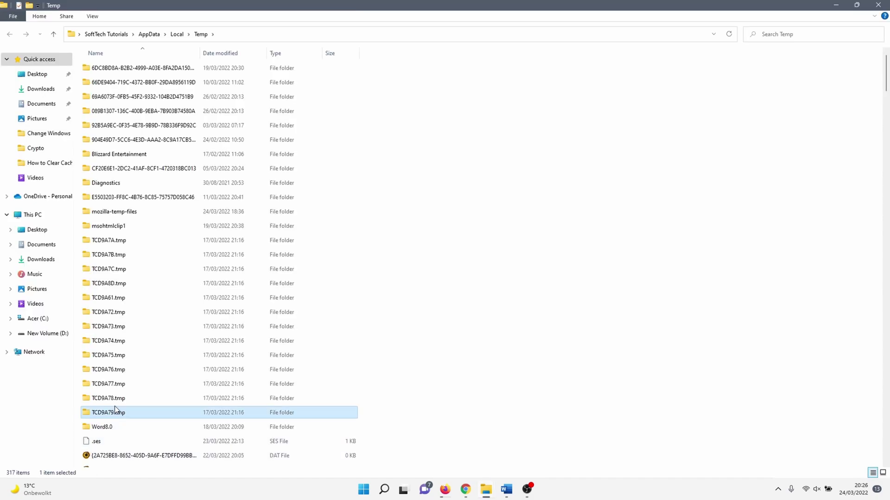
key("ctrl+a")
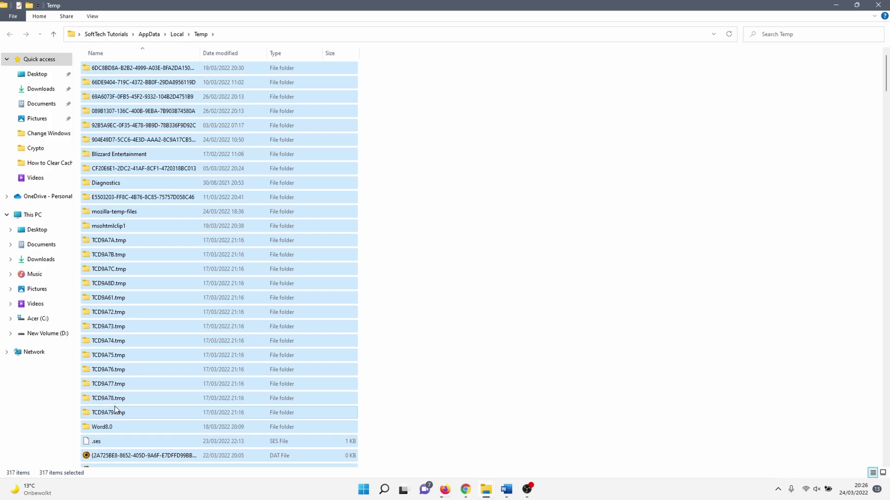
key("Delete")
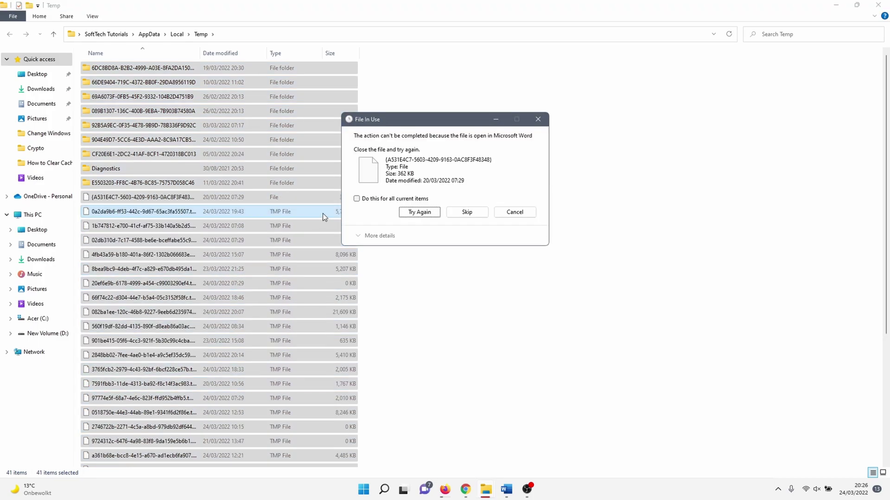
left_click(357, 199)
left_click(467, 212)
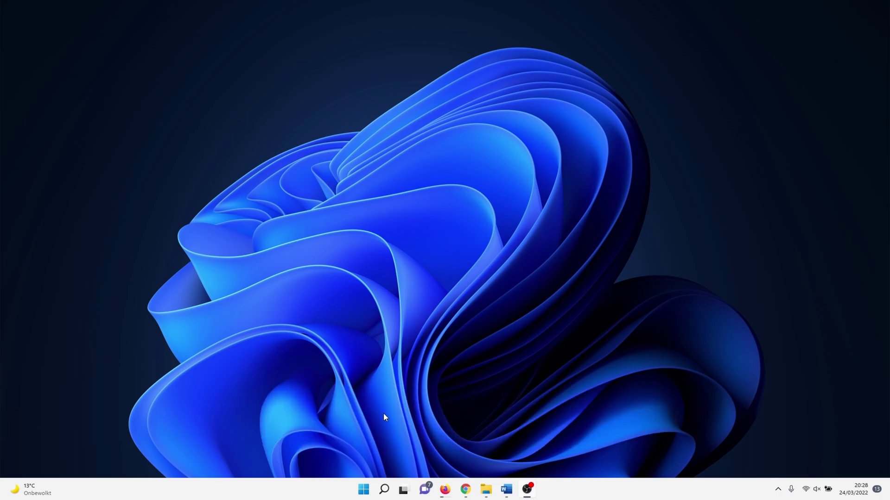
Step: In Settings, go to Privacy & security > Location and clear the Location history
right_click(363, 489)
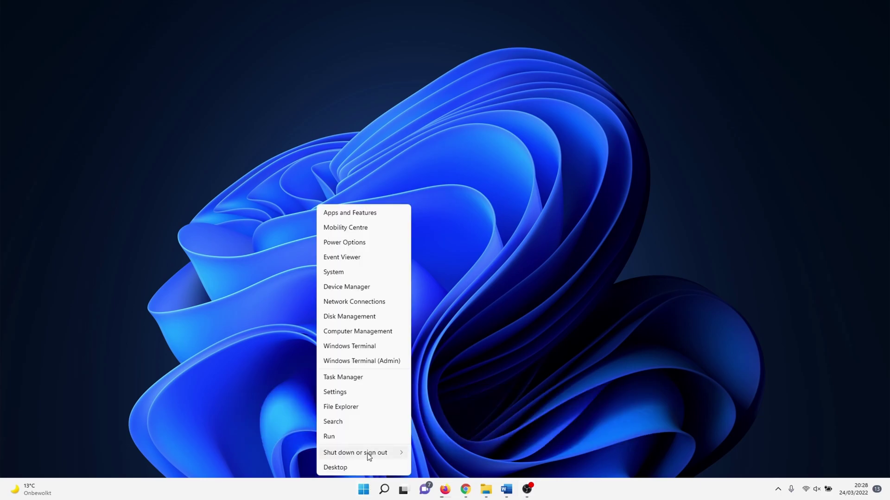
left_click(358, 395)
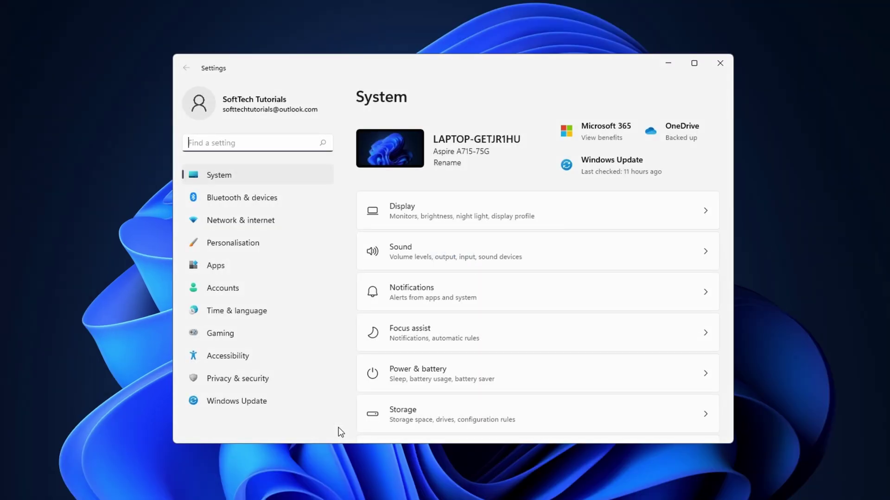
left_click(307, 381)
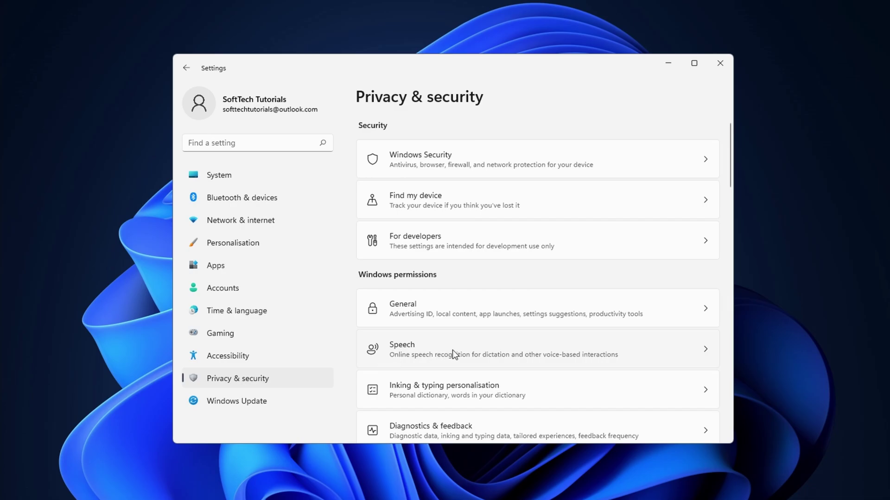
scroll(452, 349, "down", 5)
scroll(452, 353, "down", 1)
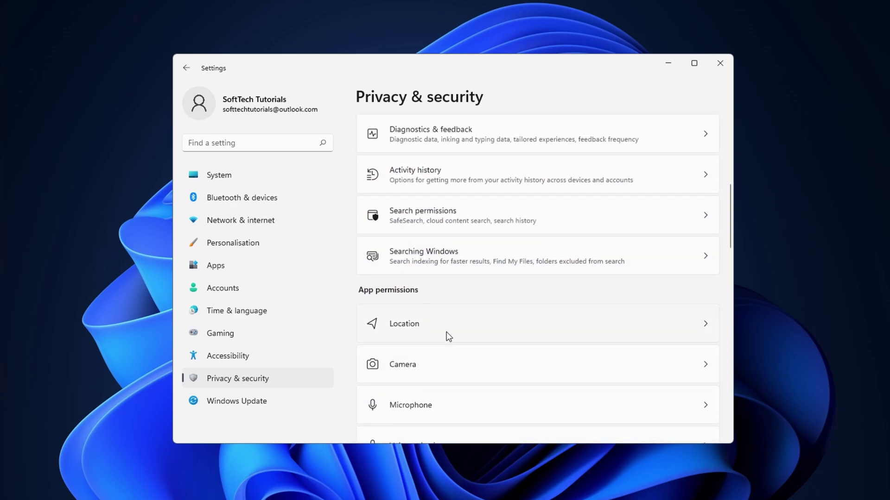
left_click(447, 332)
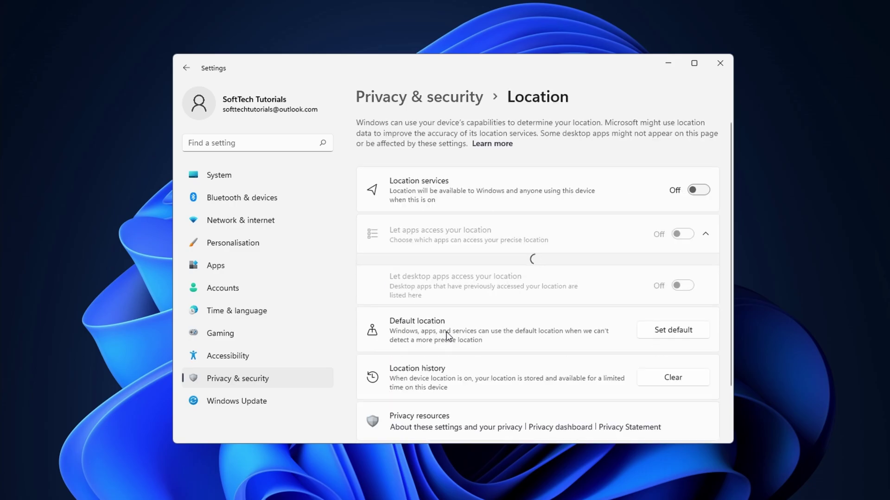
scroll(445, 337, "down", 3)
scroll(445, 337, "down", 3)
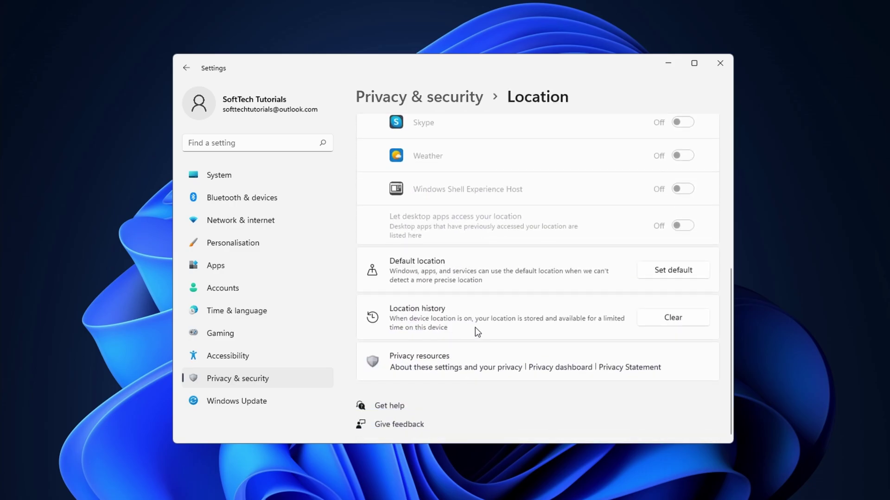
left_click(653, 315)
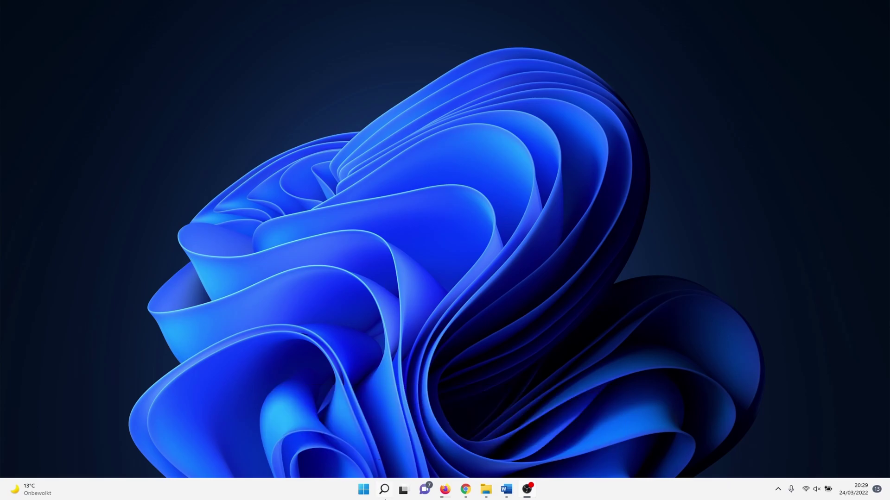
Step: Run Command Prompt as administrator and execute ipconfig /flushdns
left_click(384, 498)
type("cmd")
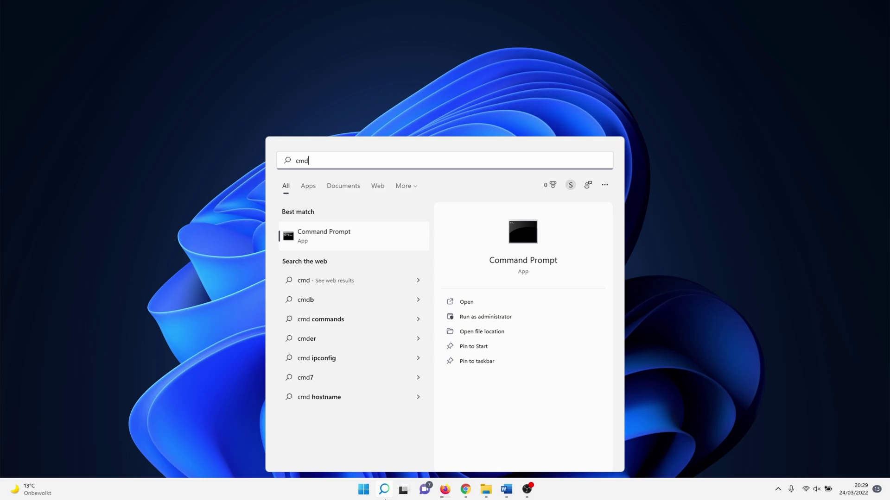
right_click(379, 238)
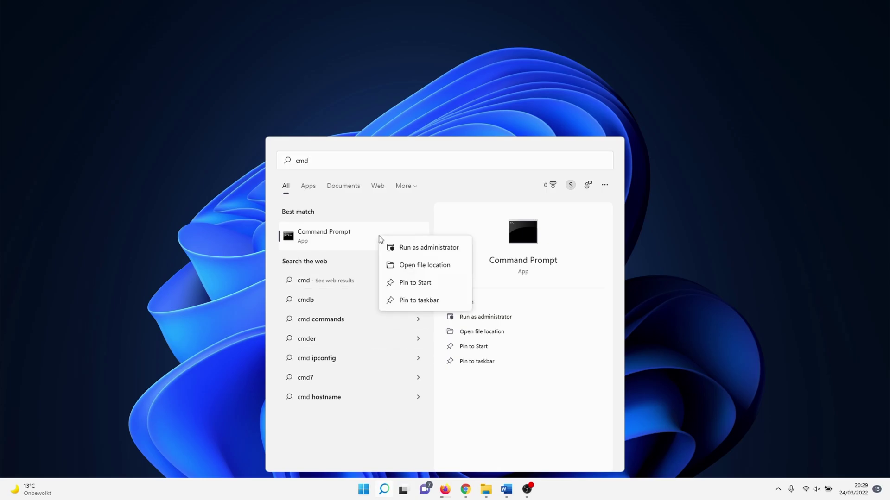
left_click(403, 247)
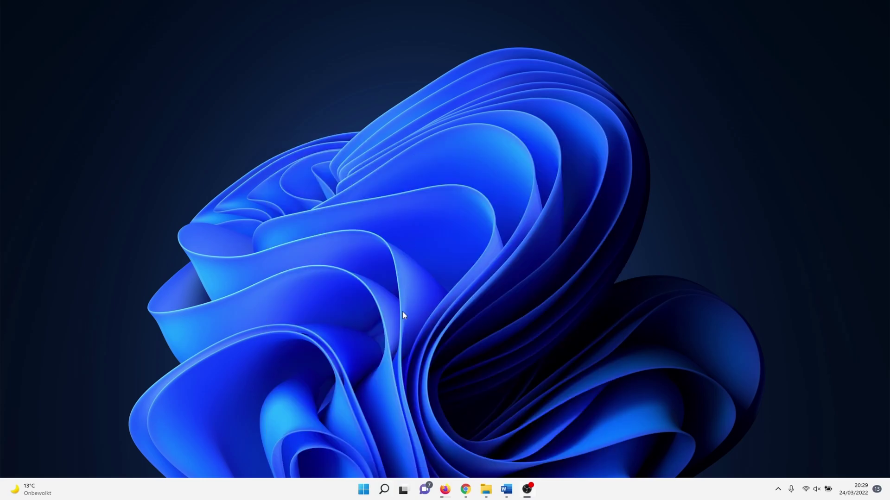
left_click_drag(288, 68, 426, 130)
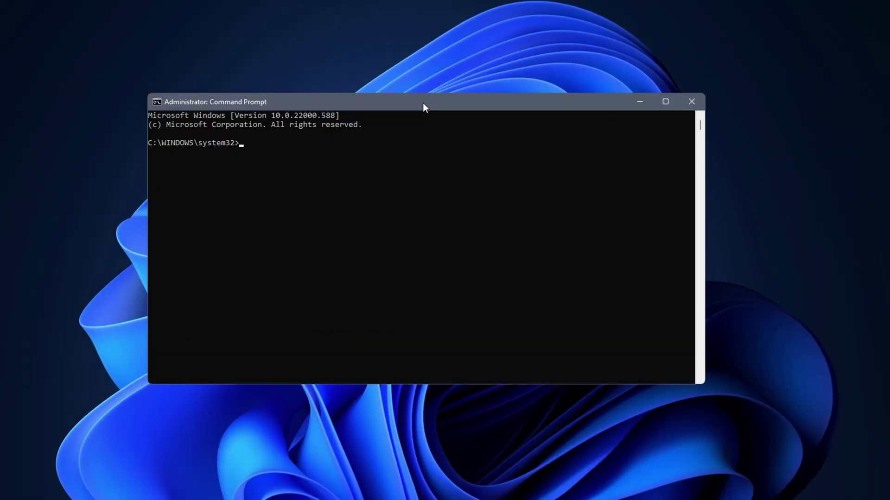
type("ipconfig")
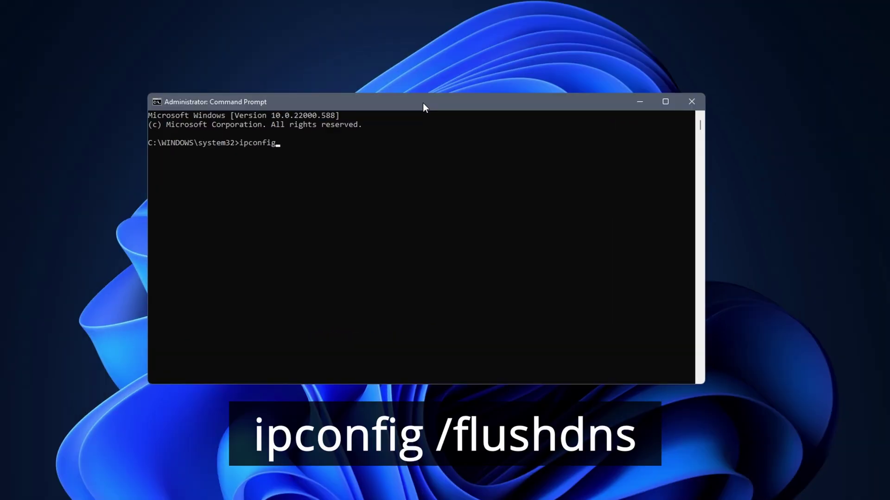
type(" /flushdns")
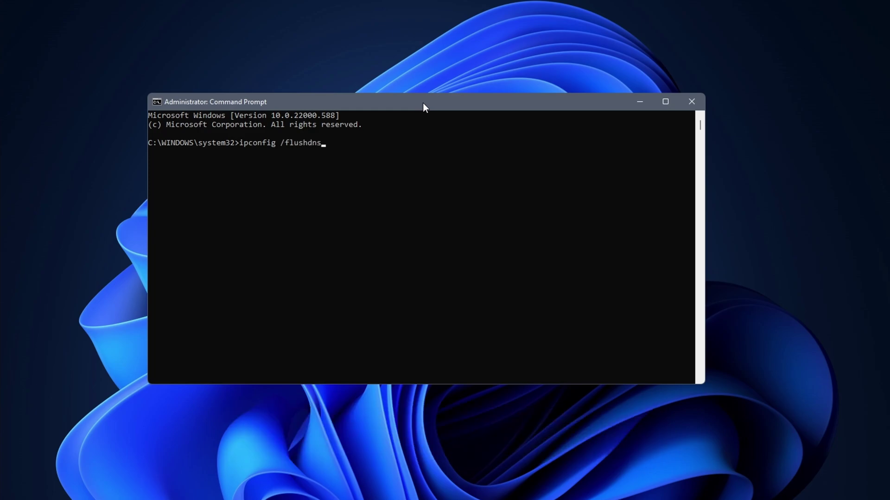
key("Return")
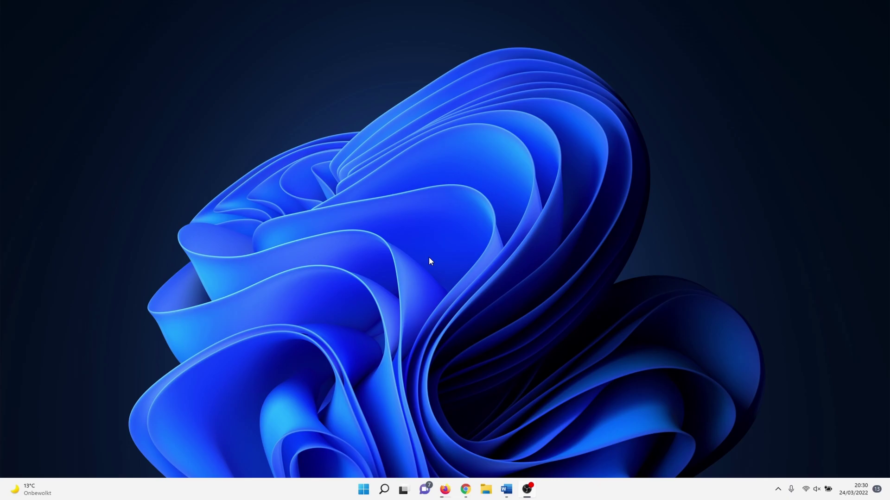
Step: Run WSReset.exe from the Run dialog
key("super+r")
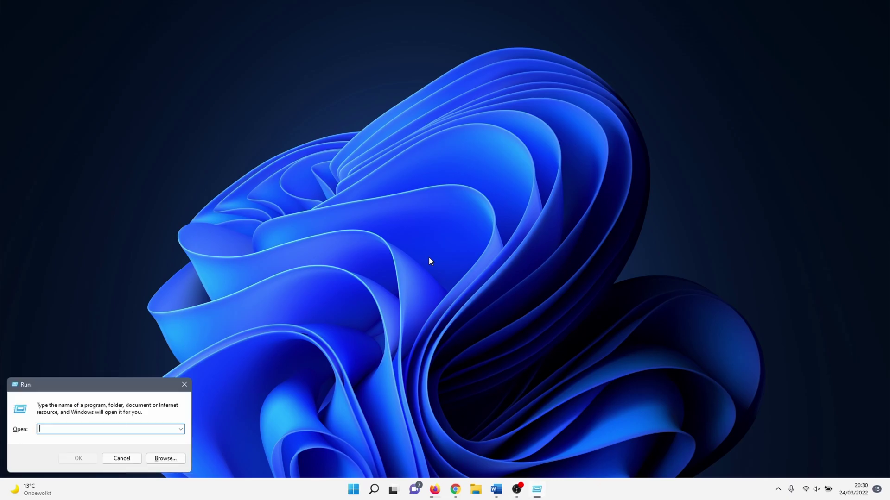
type("WSRes")
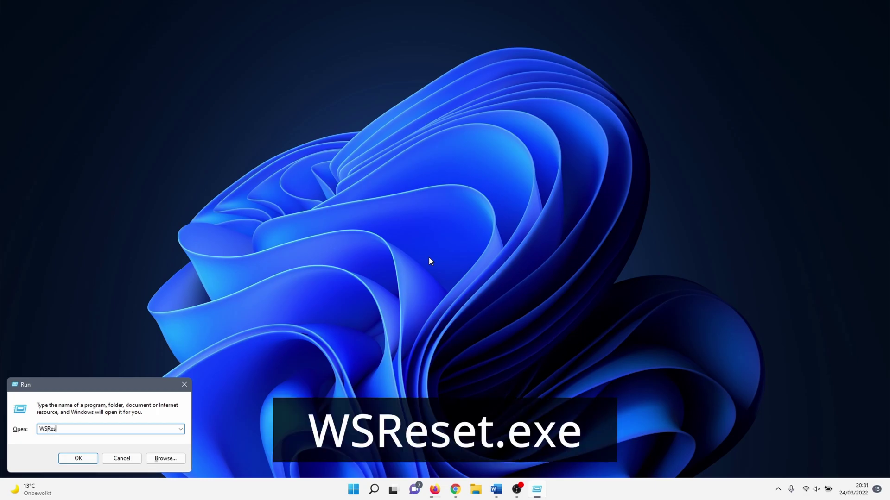
type("et.exe")
left_click(88, 458)
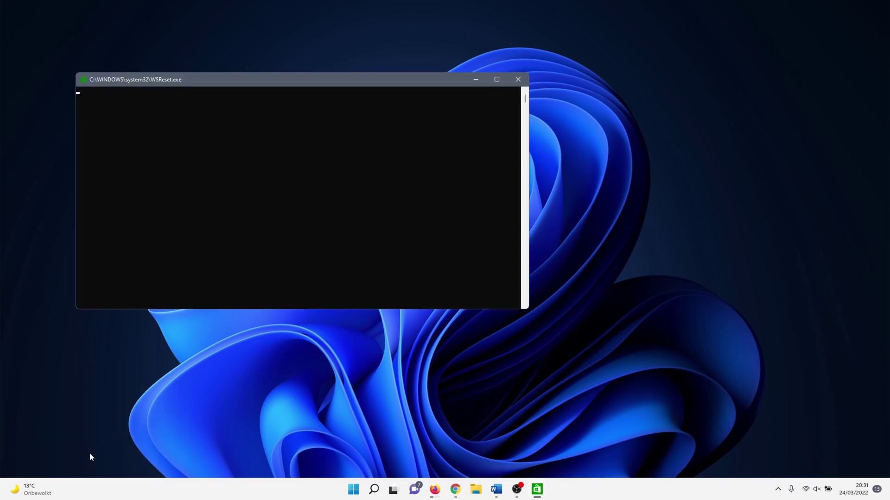